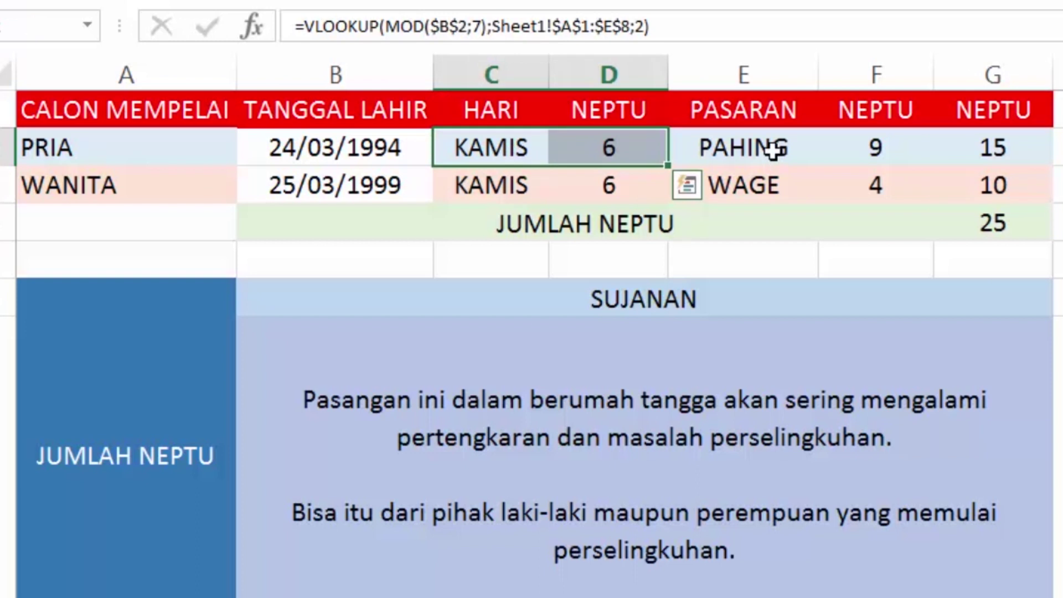
Review the neptu totals in G2:G4, then the neptu sum list from 1 to 36 in G2:G37 of Sheet1.
click(997, 147)
click(1006, 184)
click(1021, 222)
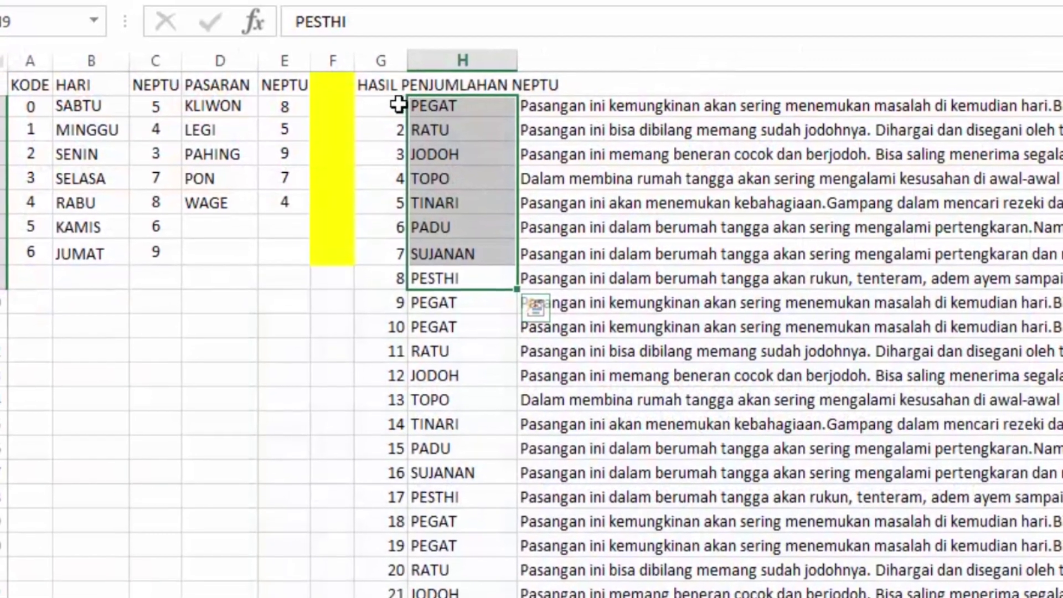
click(394, 108)
drag(394, 101, 390, 546)
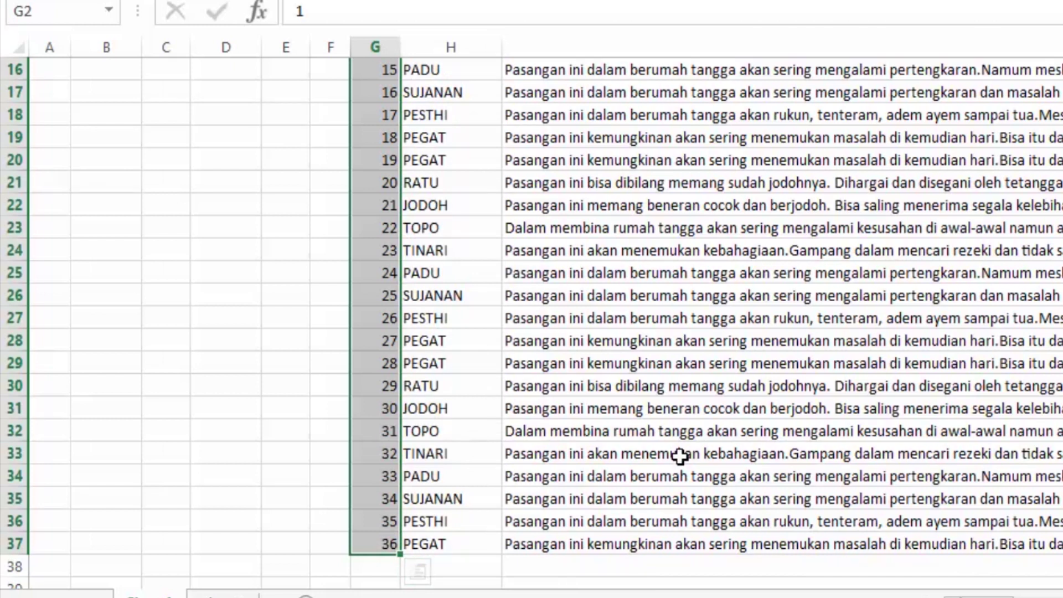
scroll(680, 455, up, 5)
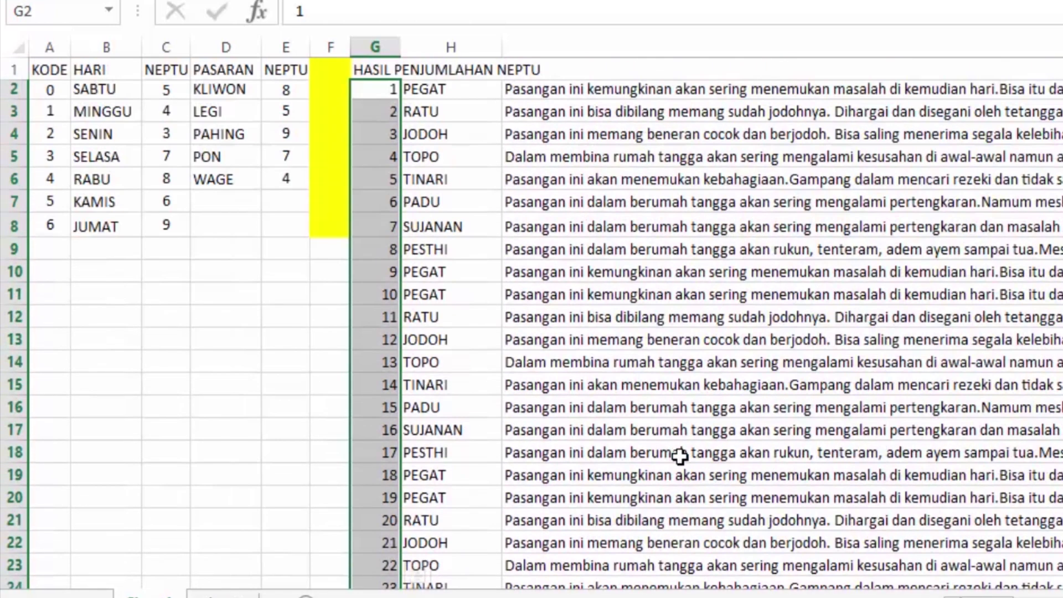
Go through the compatibility categories in column H one by one, from PEGAT in H2 to PESTHI in H9.
drag(429, 90, 446, 223)
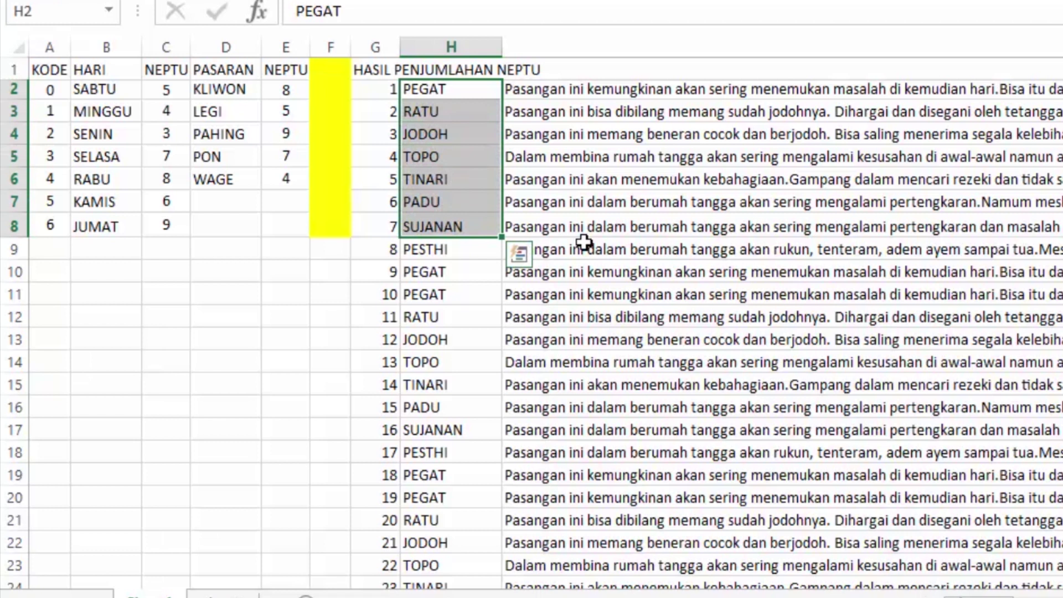
click(450, 87)
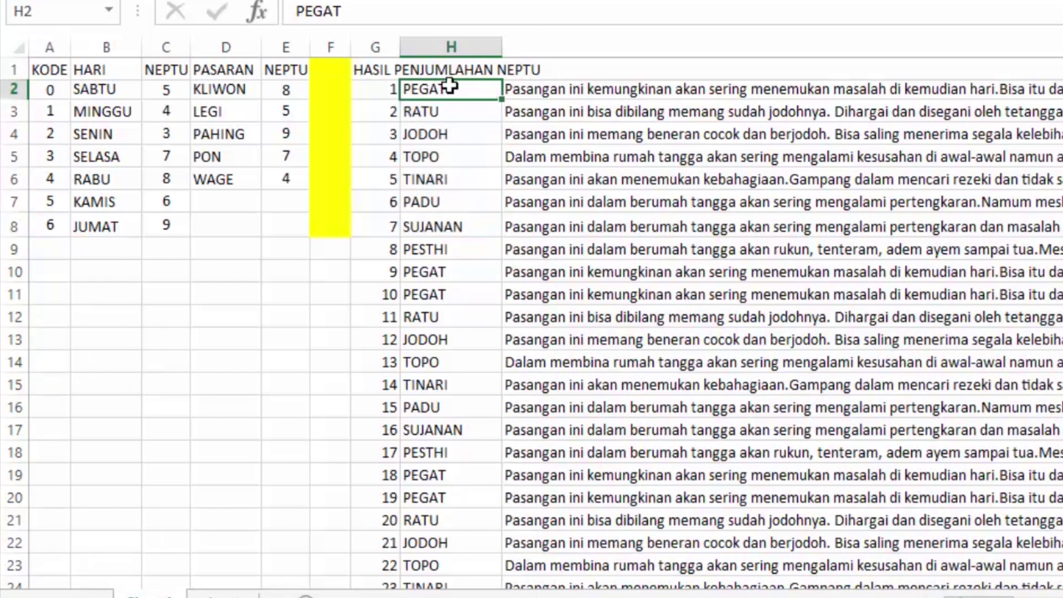
click(470, 113)
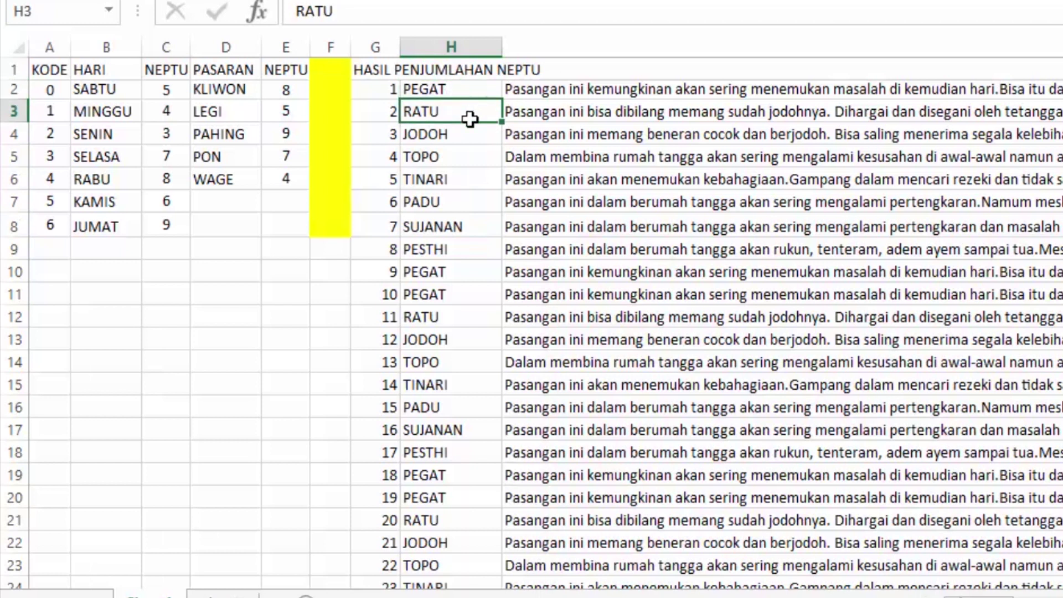
click(472, 135)
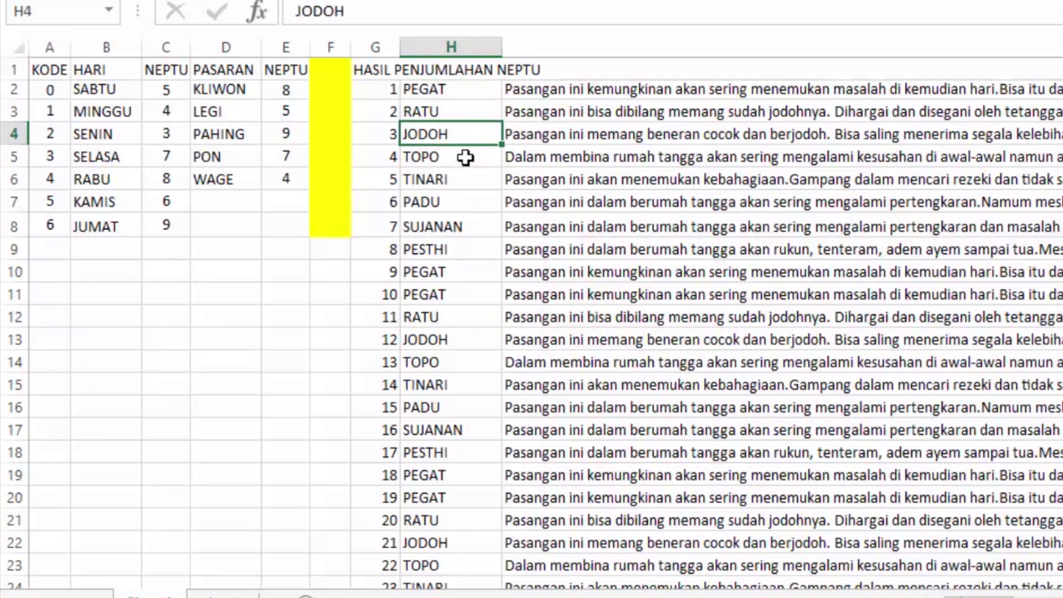
click(465, 158)
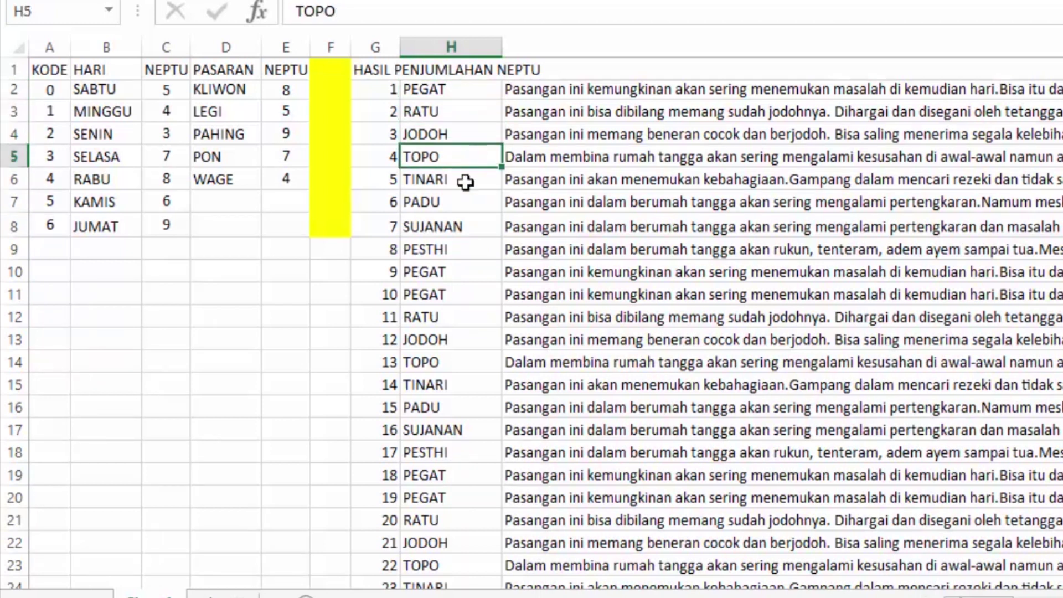
click(466, 183)
click(463, 200)
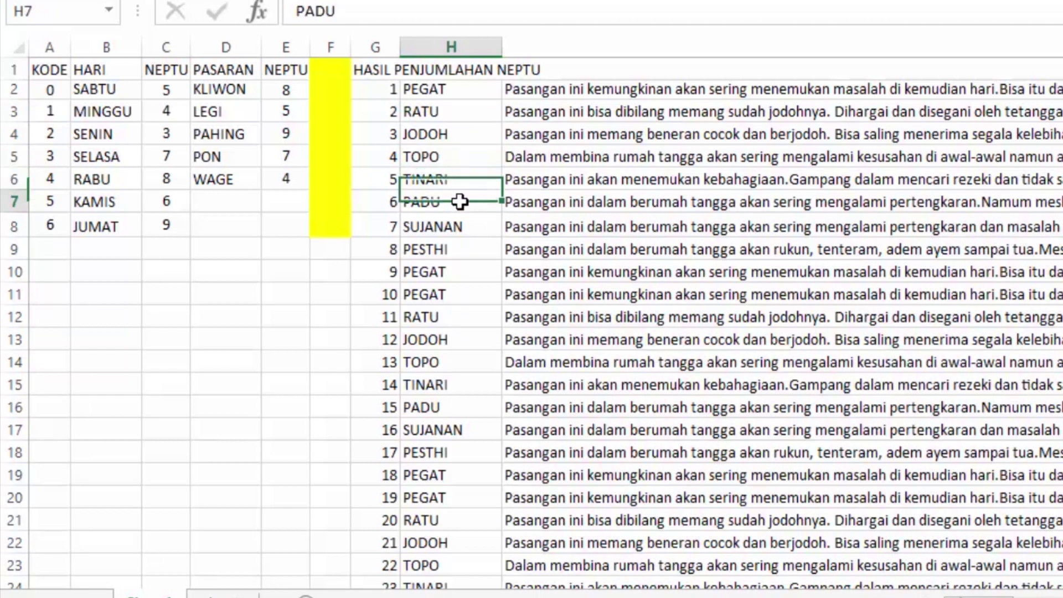
click(461, 228)
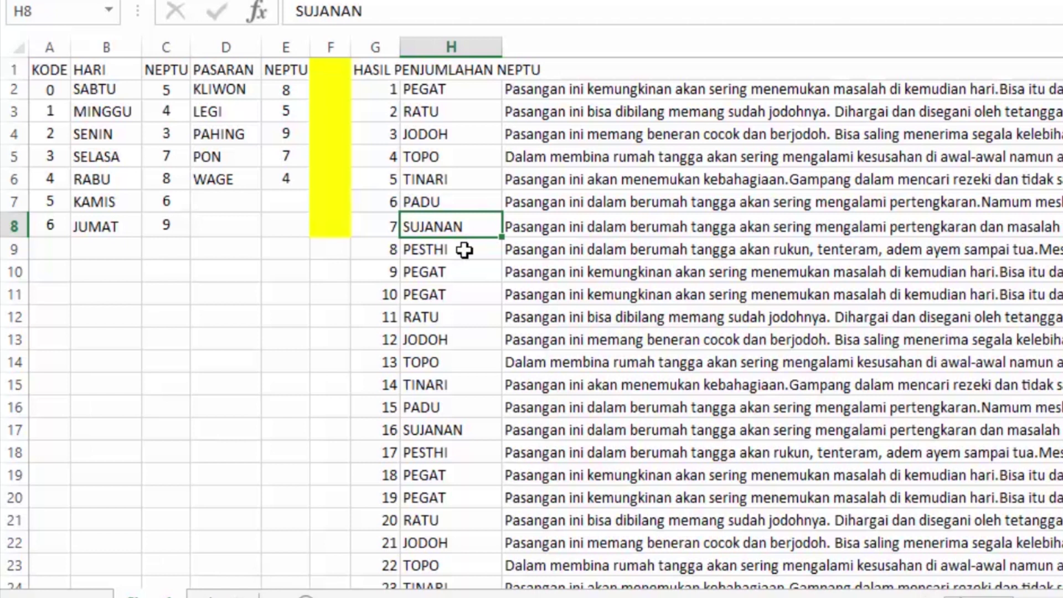
click(464, 250)
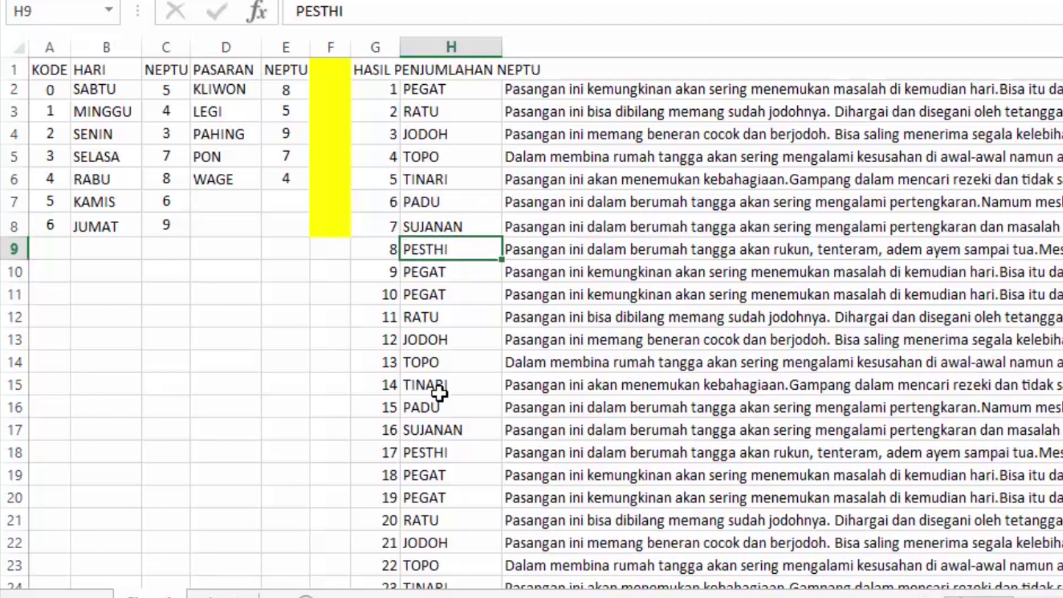
Check how the categories repeat down to row 37 and compare the PEGAT entries in rows 2 and 10 with their descriptions.
scroll(433, 415, down, 1)
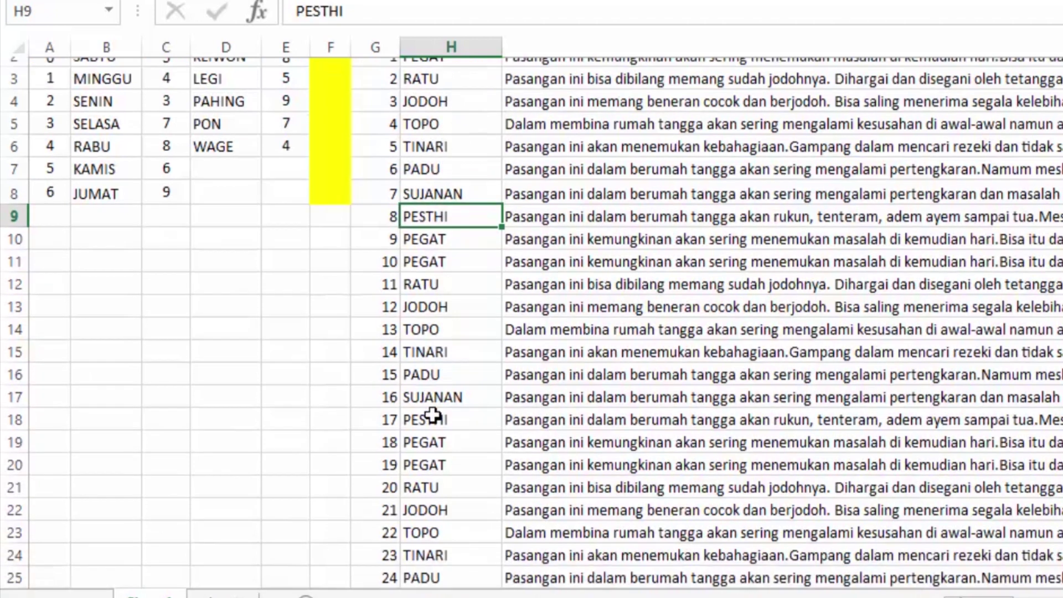
scroll(433, 415, down, 7)
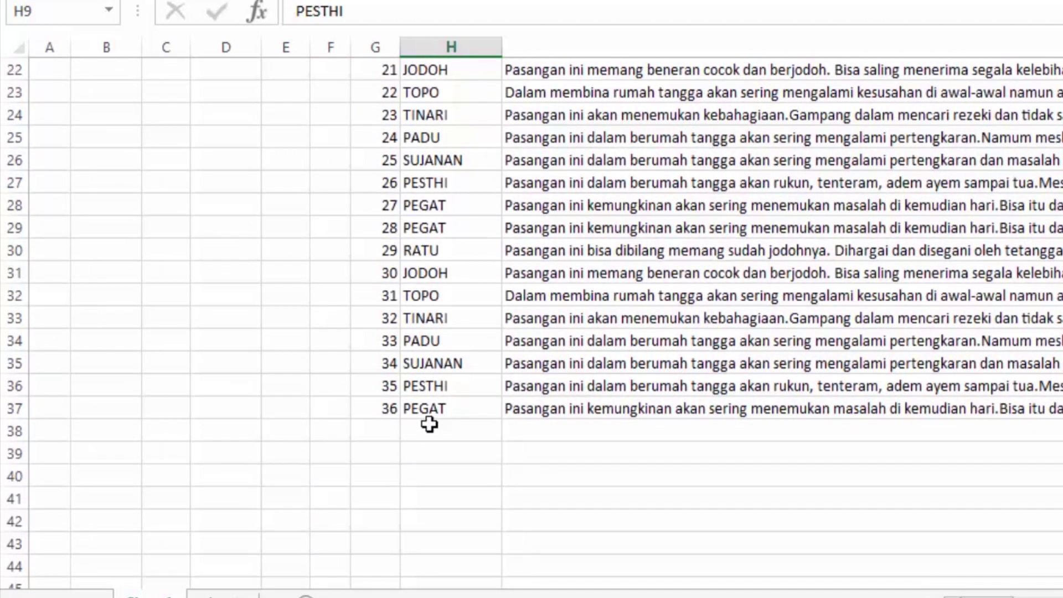
scroll(382, 324, up, 7)
mouse_move(433, 99)
mouse_down()
mouse_move(422, 90)
mouse_move(676, 91)
mouse_up()
drag(432, 272, 673, 272)
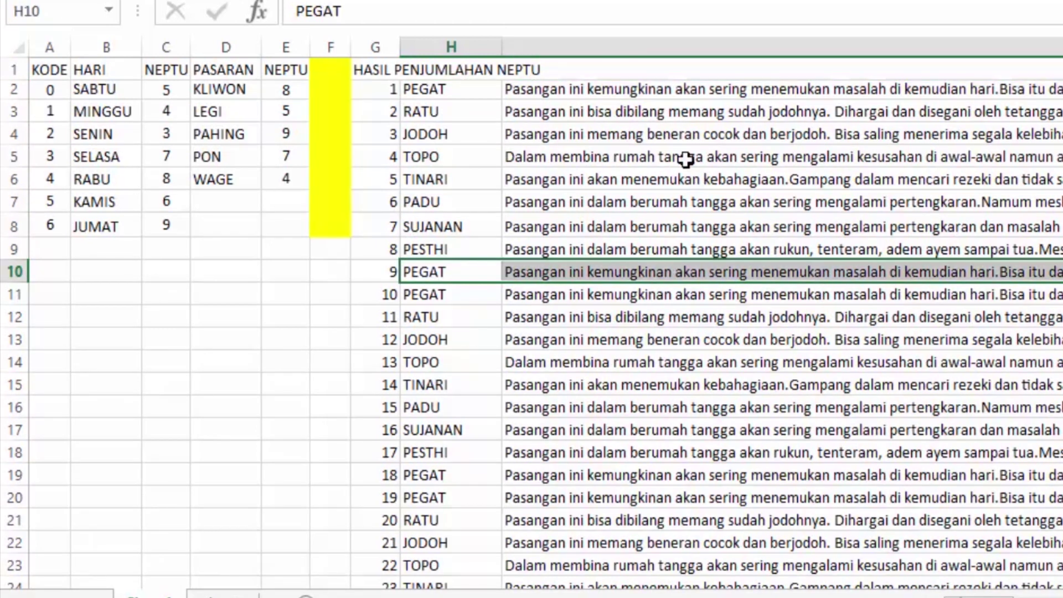
Read the couple descriptions in column I for rows 2 to 9 and match them with the categories in H2:H9.
click(449, 95)
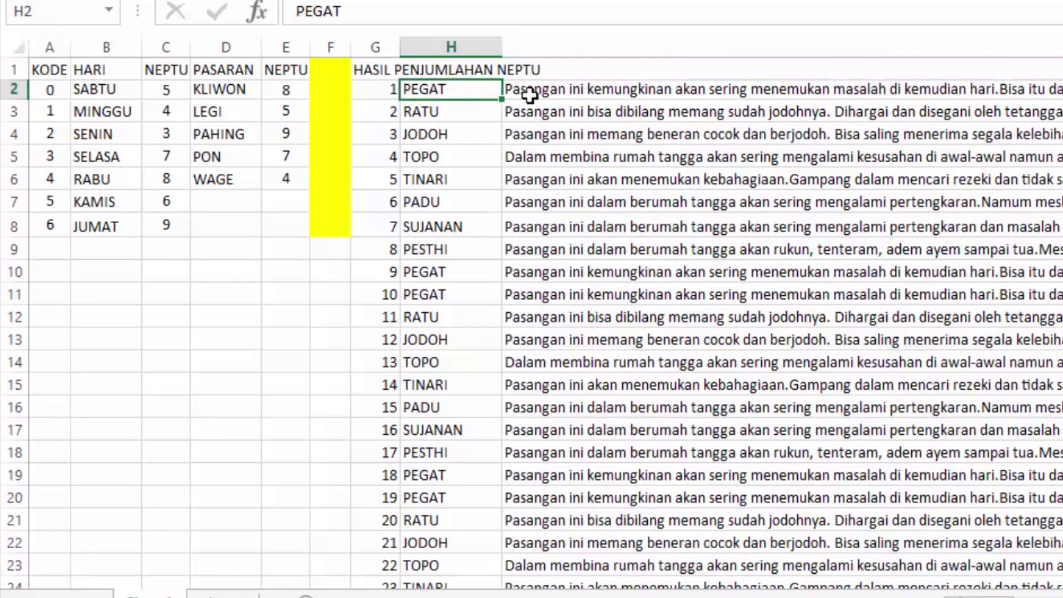
click(552, 89)
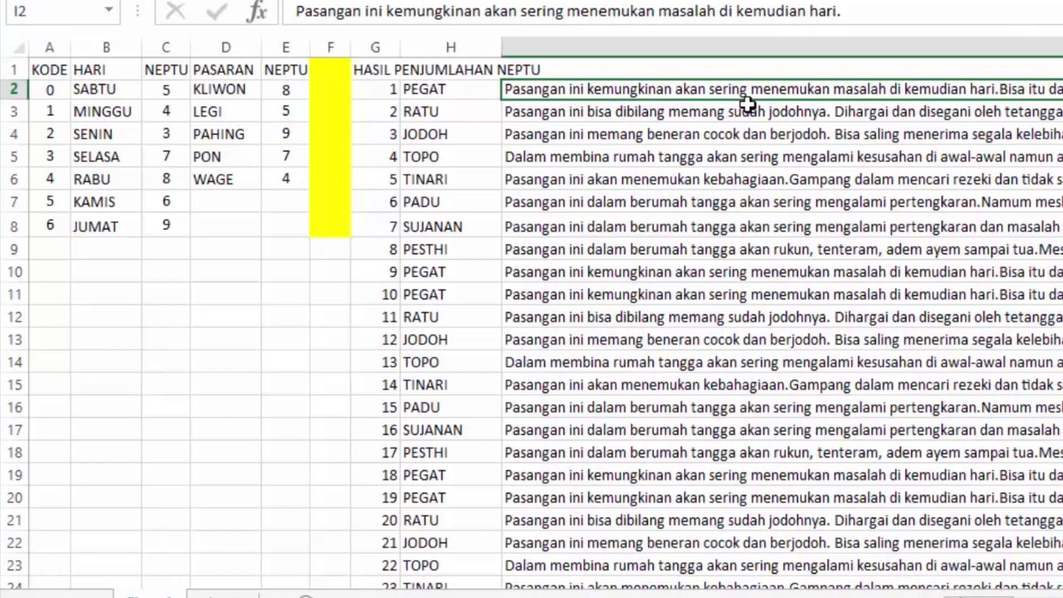
click(545, 111)
click(556, 137)
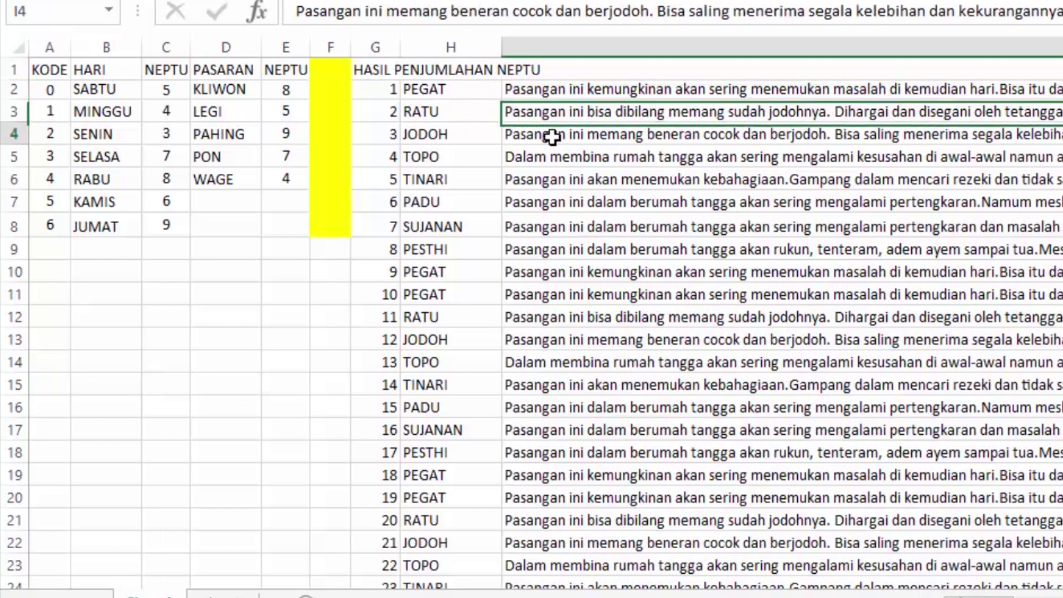
click(537, 157)
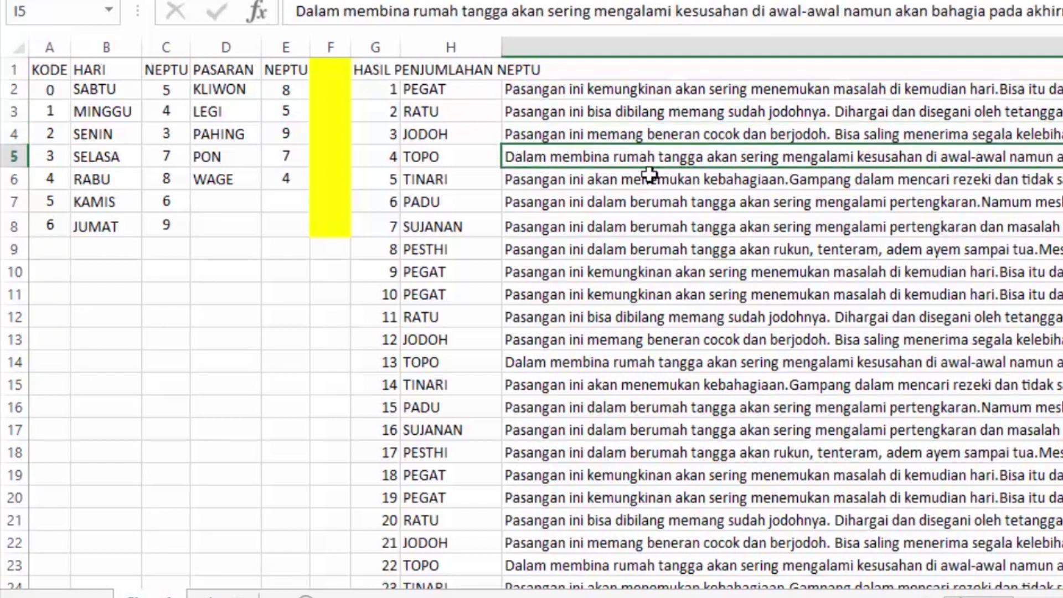
click(532, 178)
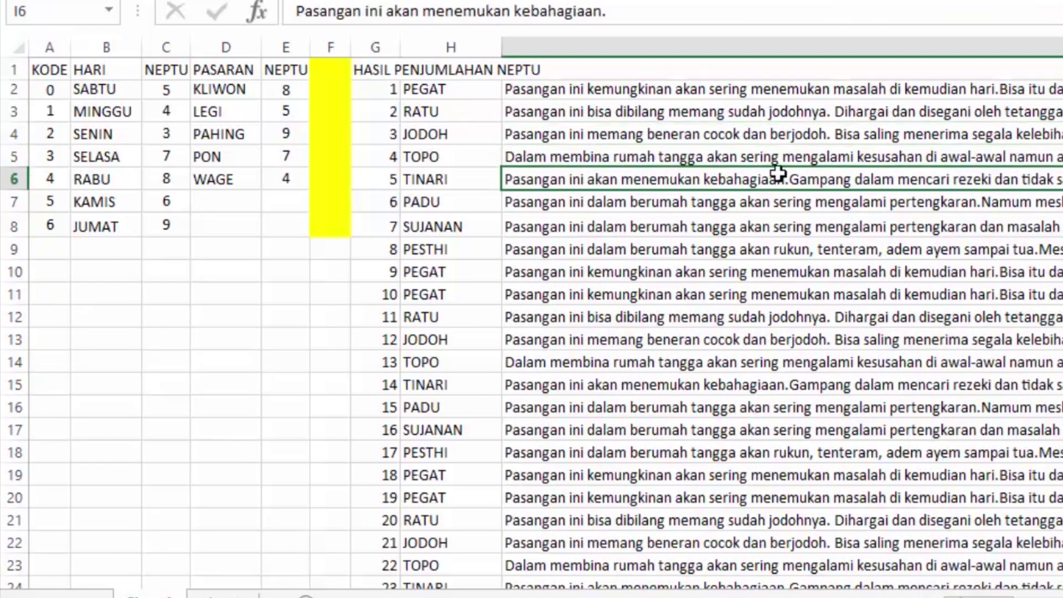
click(536, 202)
click(540, 228)
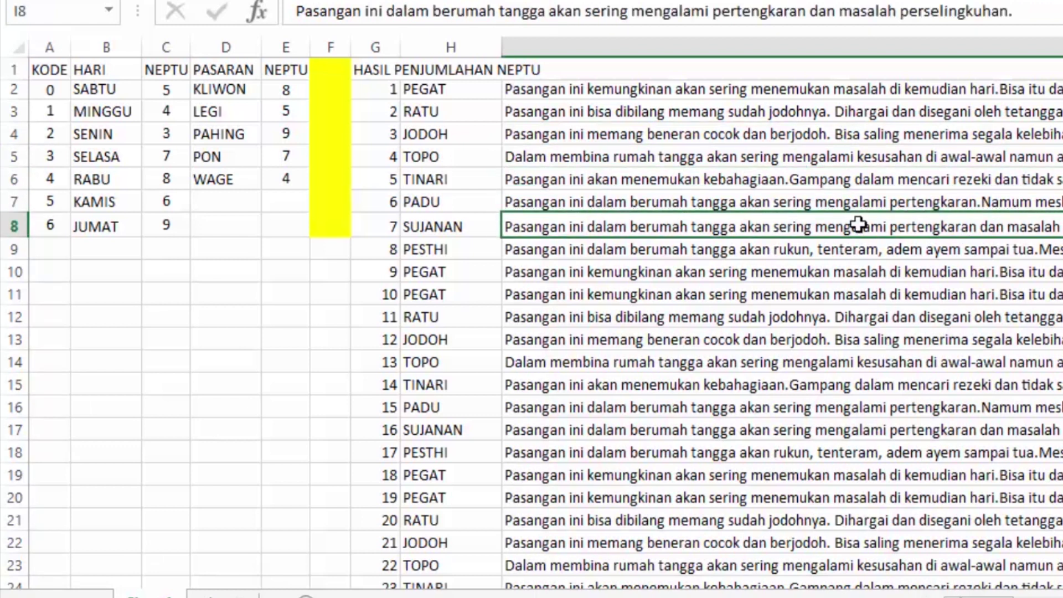
drag(522, 89, 534, 247)
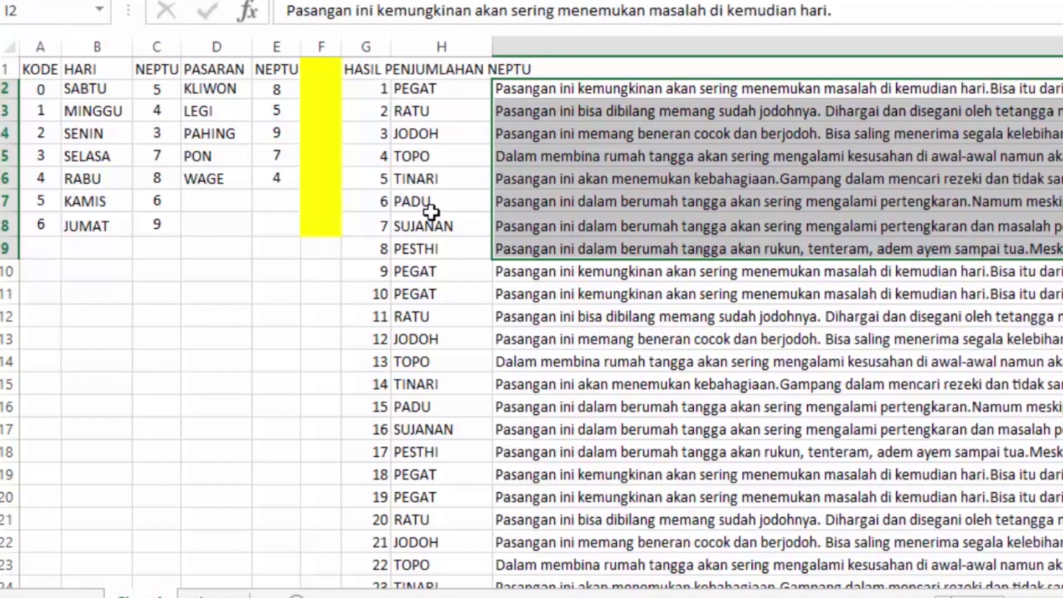
drag(435, 95, 442, 246)
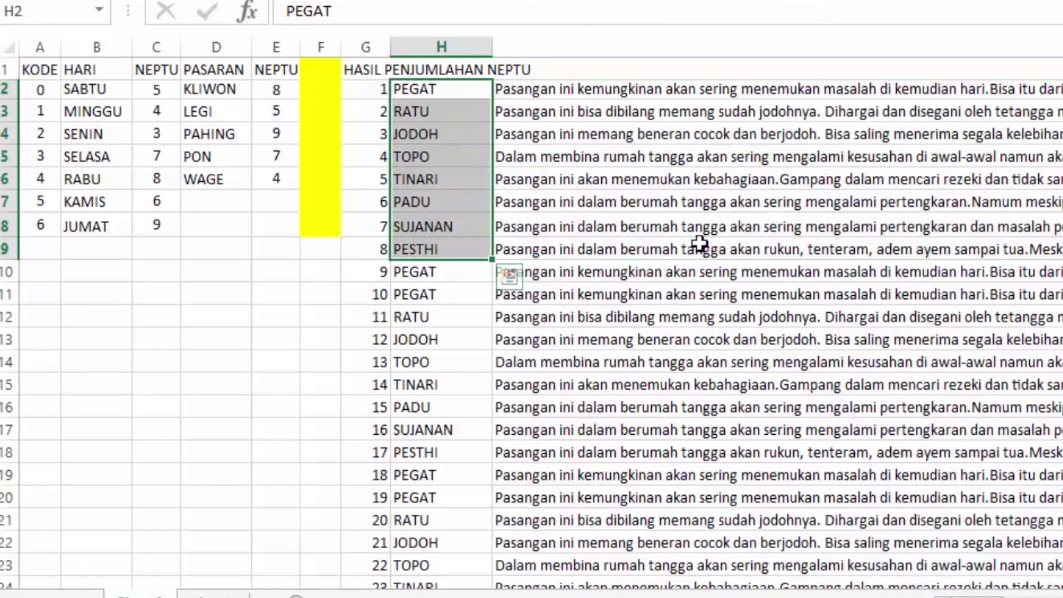
On the calculation sheet, move the PRIA row's date of birth in B2 forward by one month.
click(211, 595)
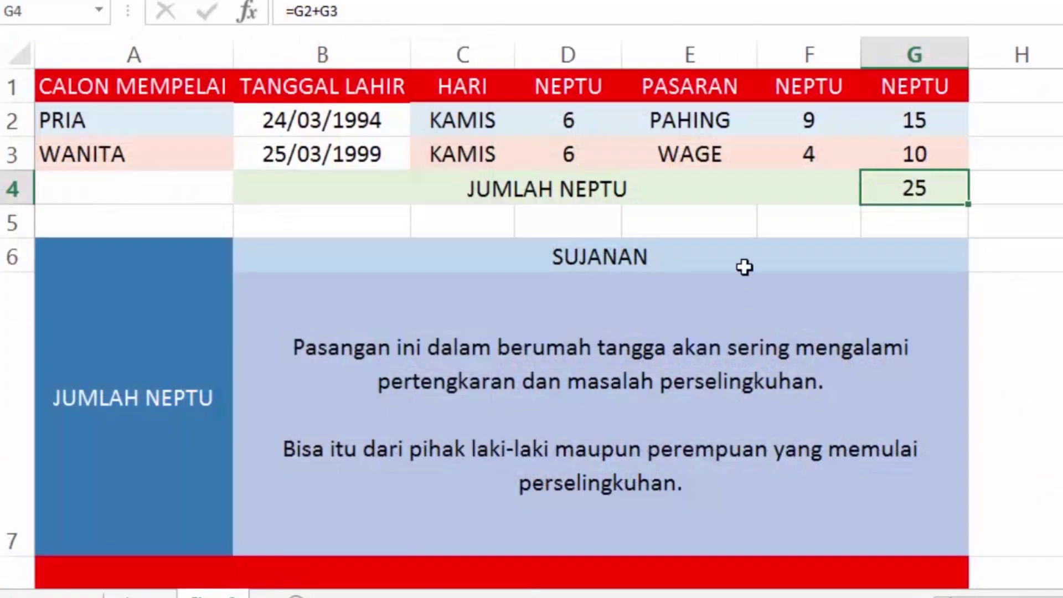
click(355, 116)
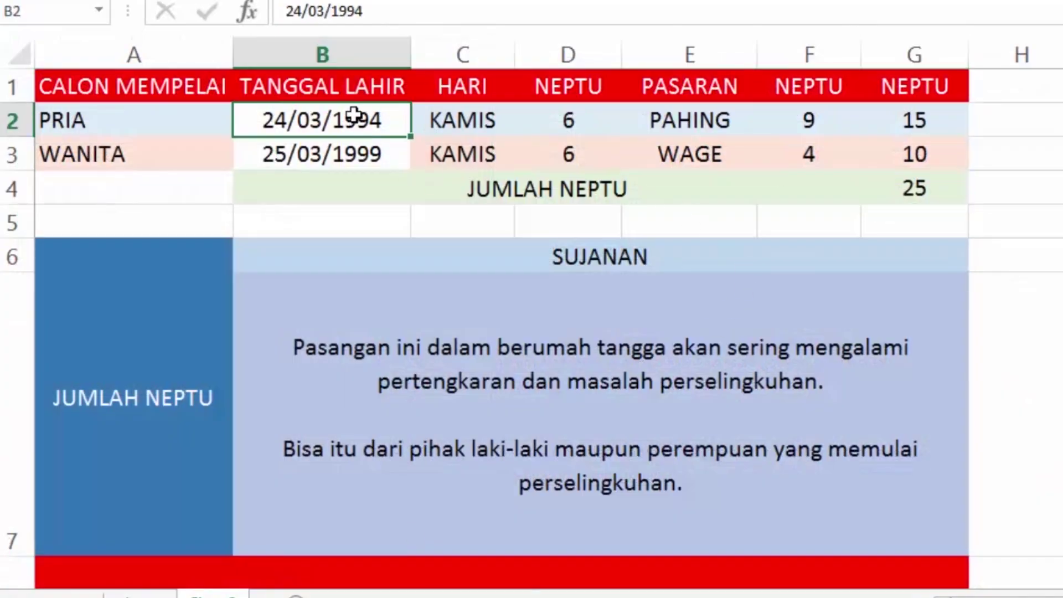
click(321, 12)
key(BackSpace)
text(4)
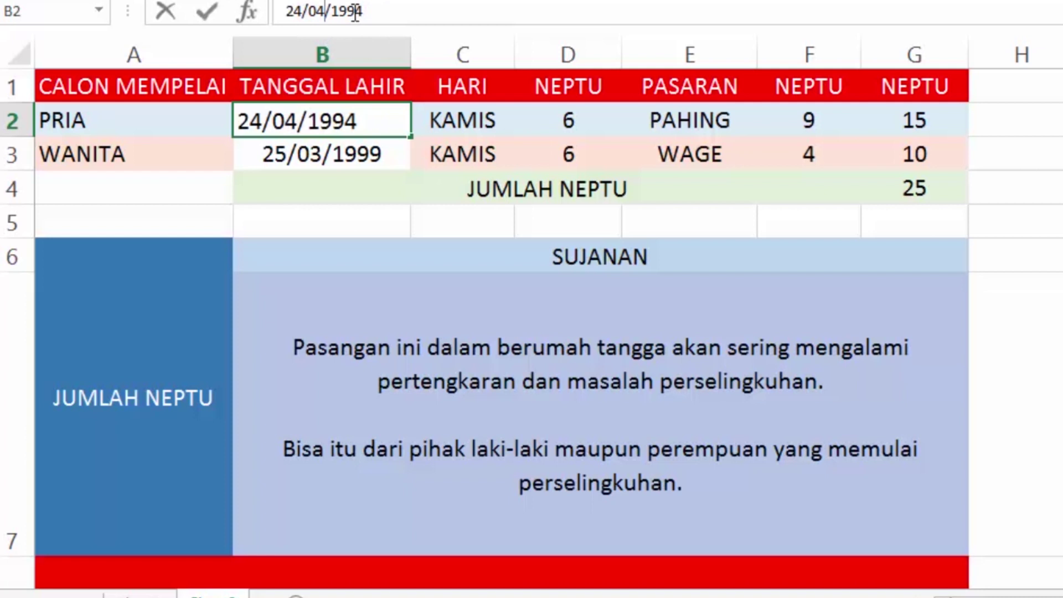
key(Return)
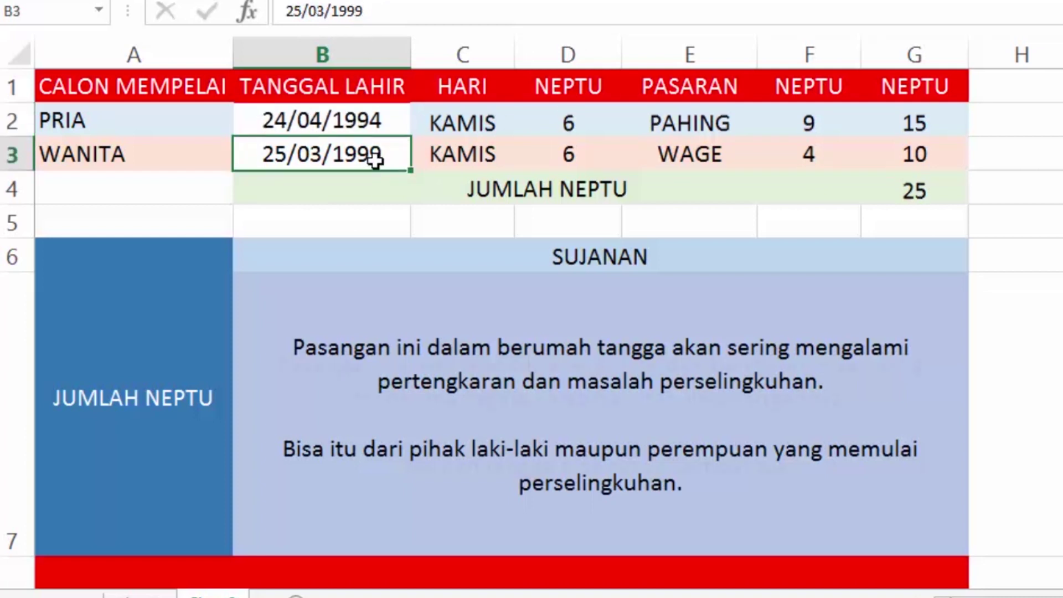
Inspect the formulas for the day, market day, market-day neptu and neptu total in the PRIA row.
click(476, 123)
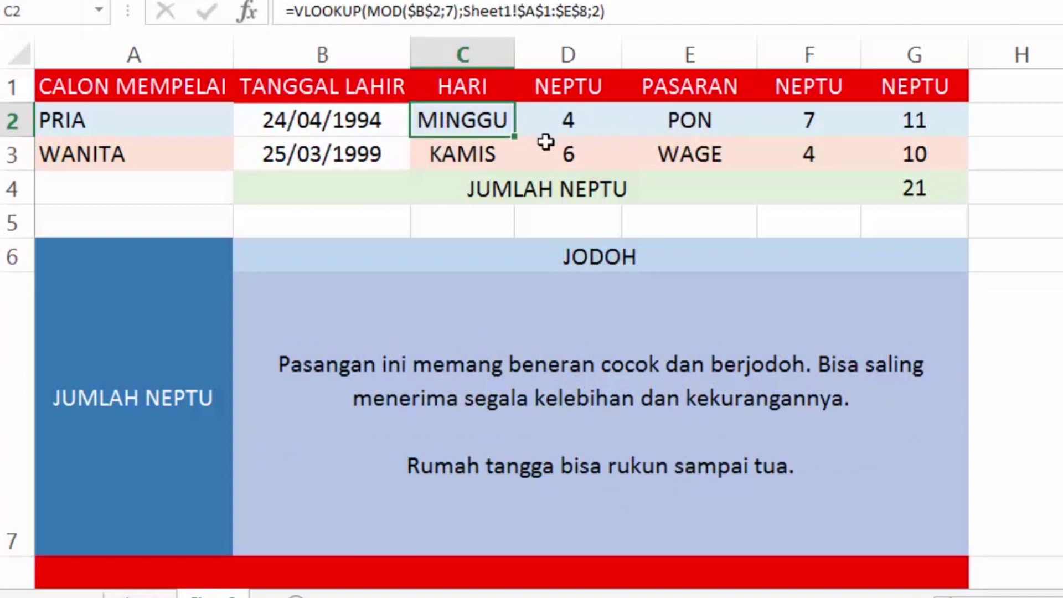
click(686, 121)
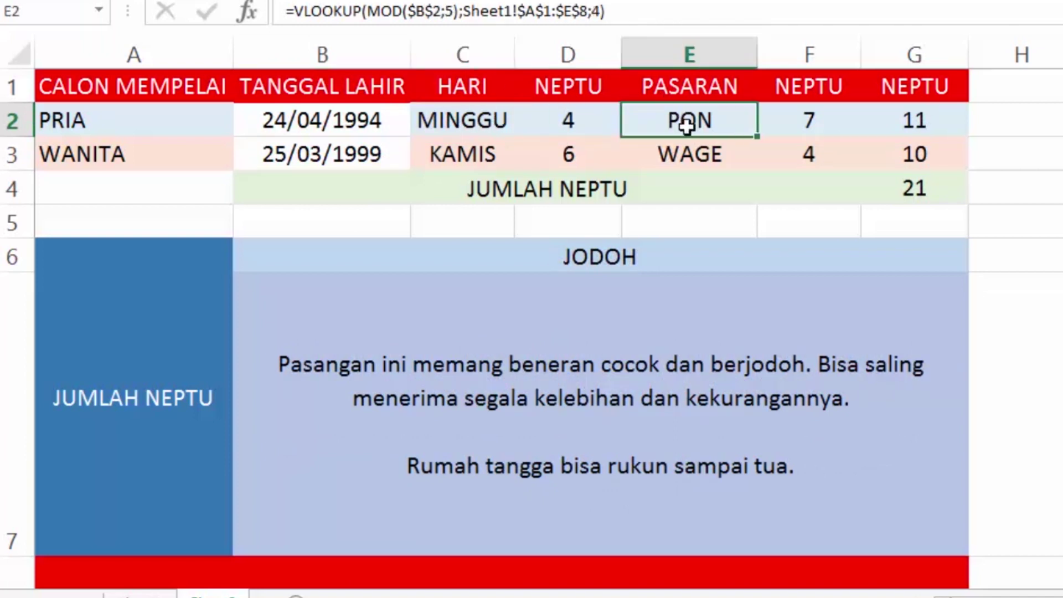
click(809, 122)
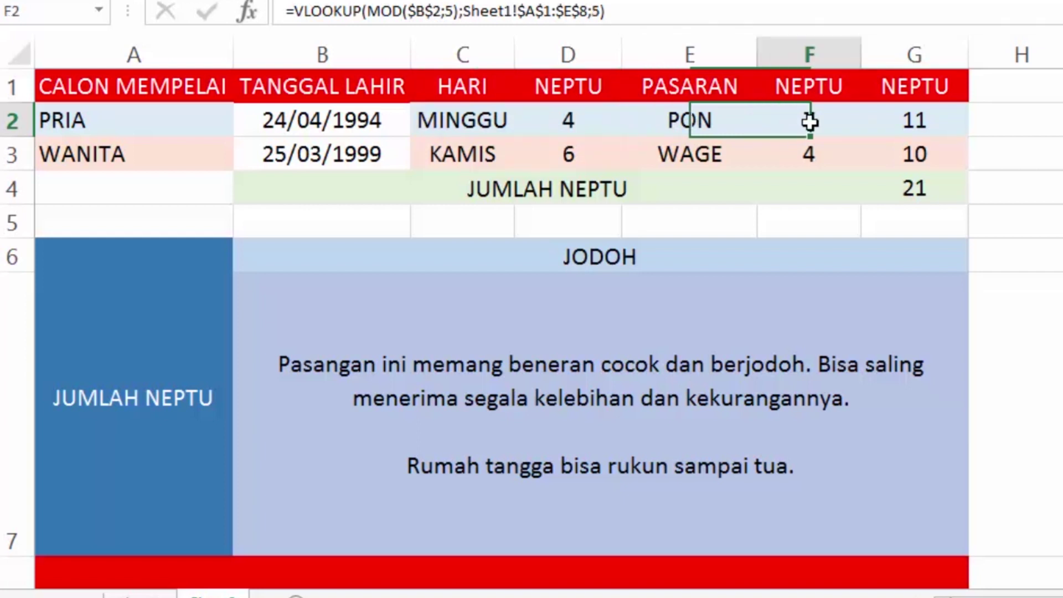
click(934, 119)
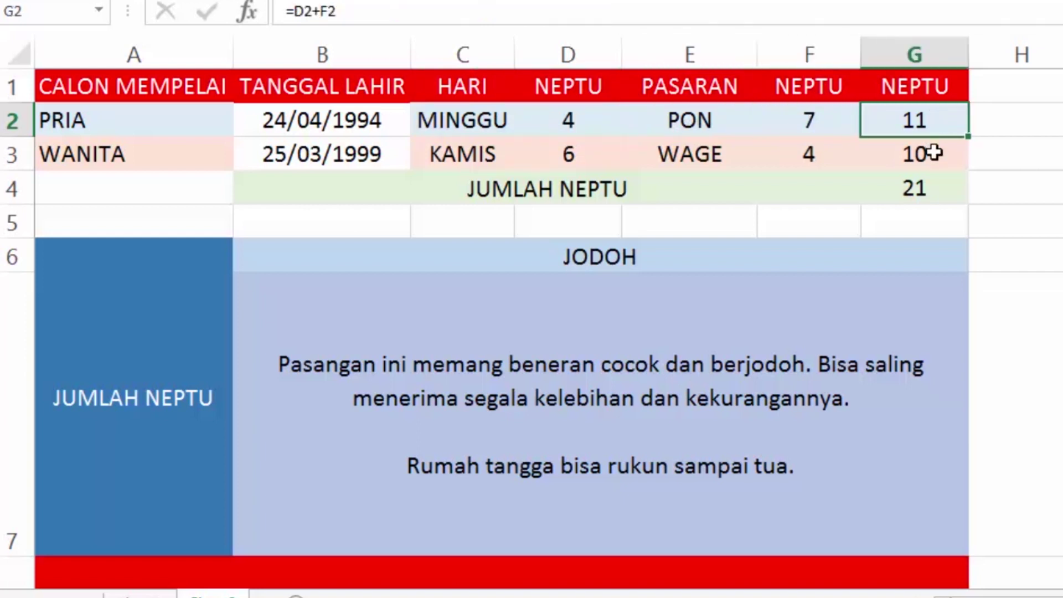
Move the WANITA row's date of birth in B3 back by one year.
click(294, 156)
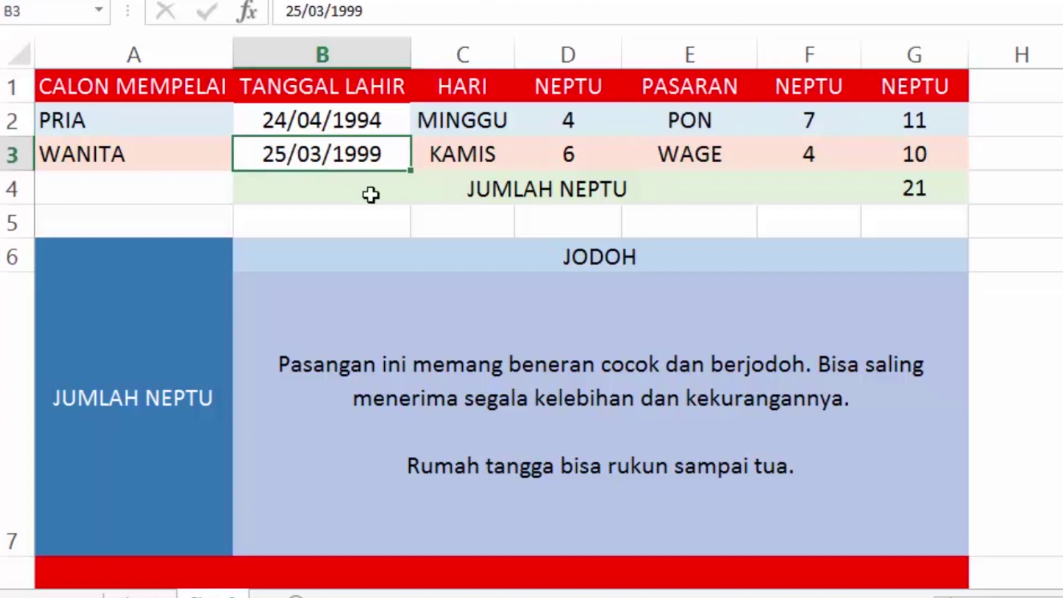
click(361, 12)
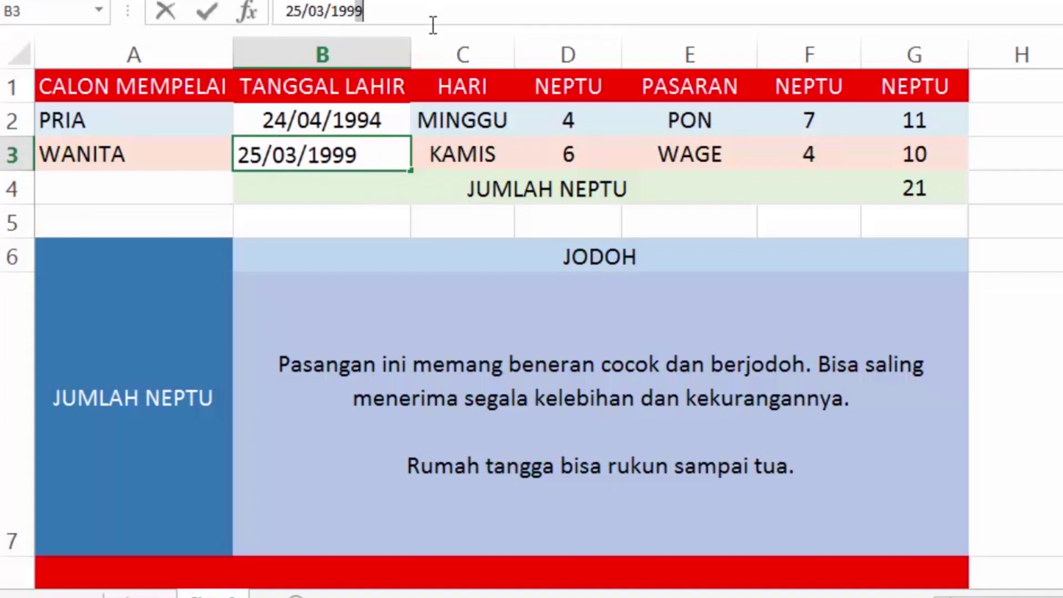
text(8)
key(Return)
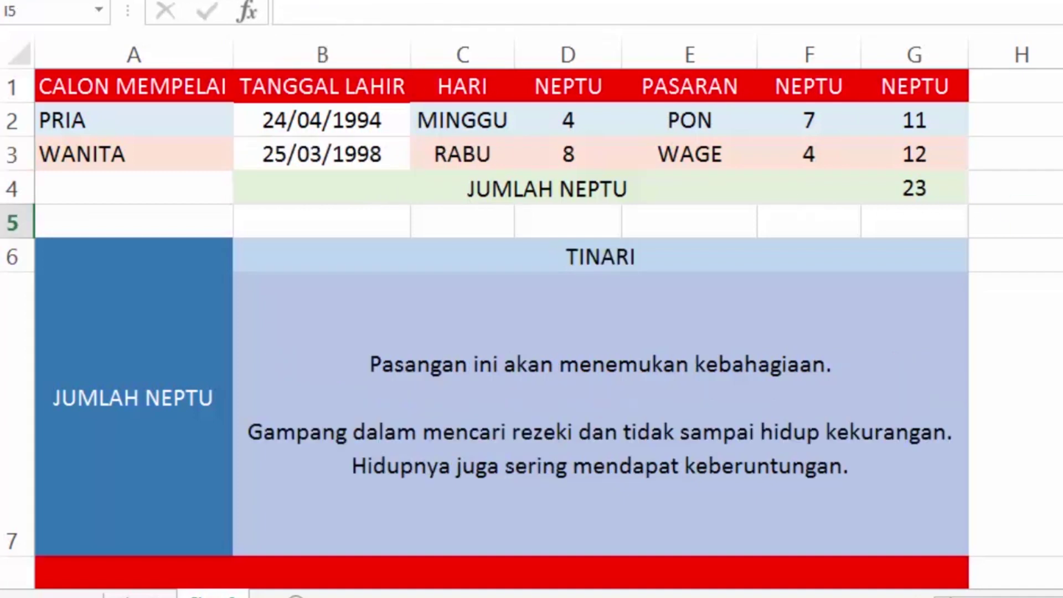
Inspect the WANITA row's formulas, the combined neptu in G4, the category lookup in B6 and the closing note in row 8.
click(455, 157)
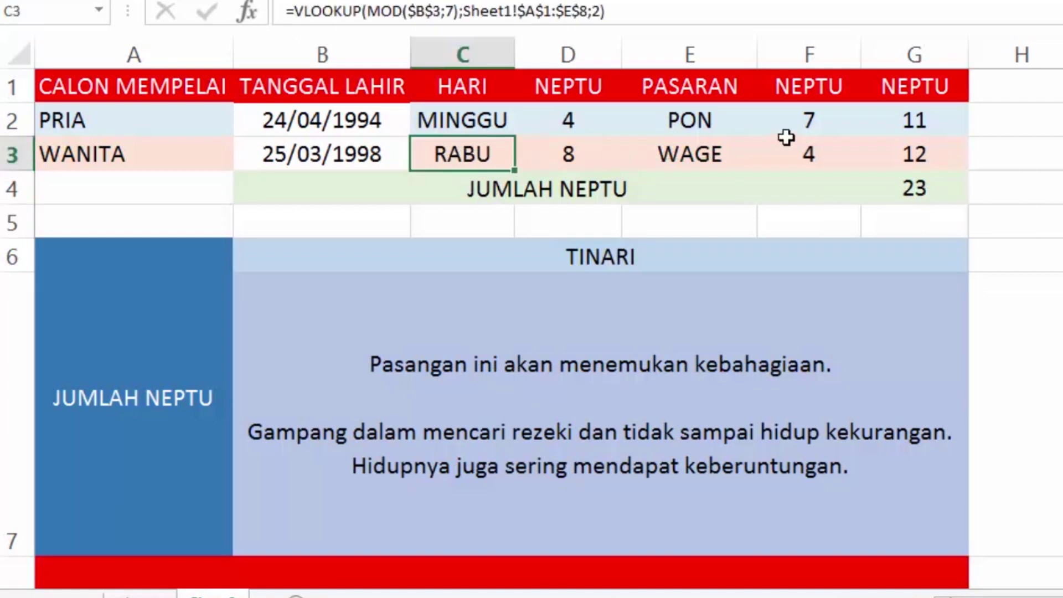
click(699, 161)
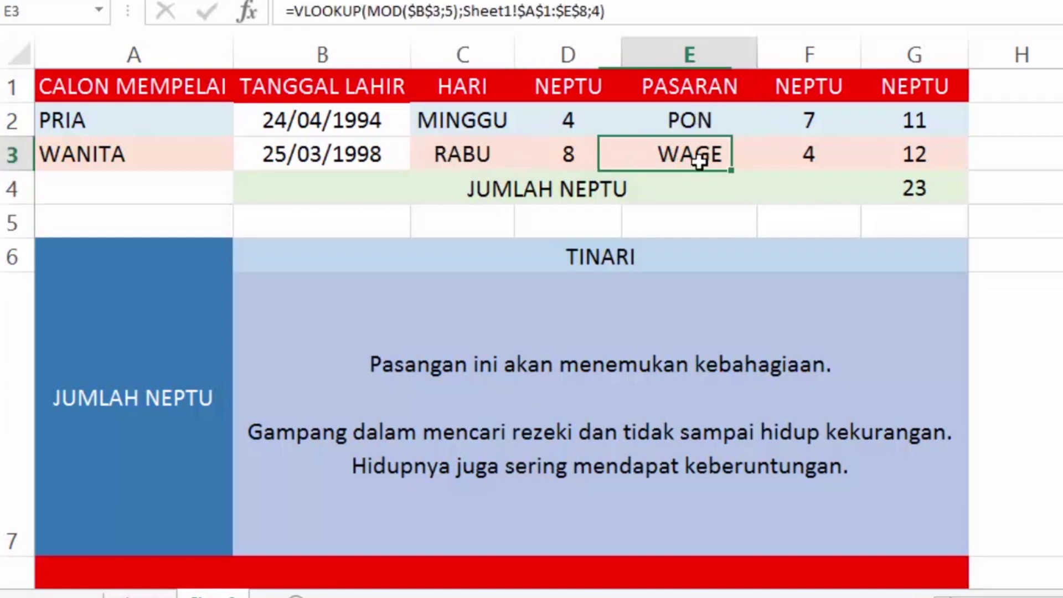
click(576, 155)
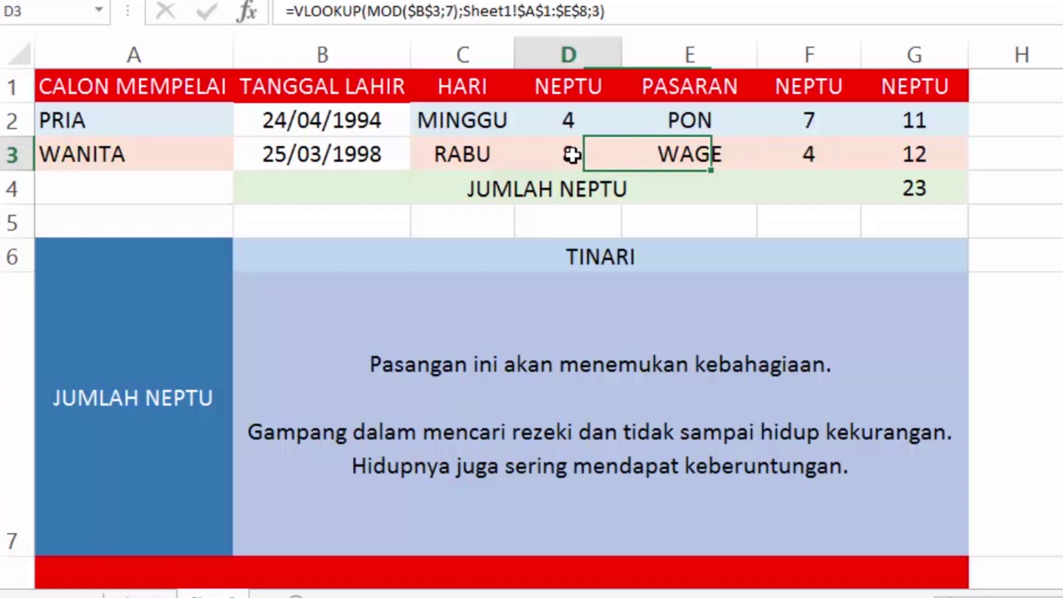
click(829, 154)
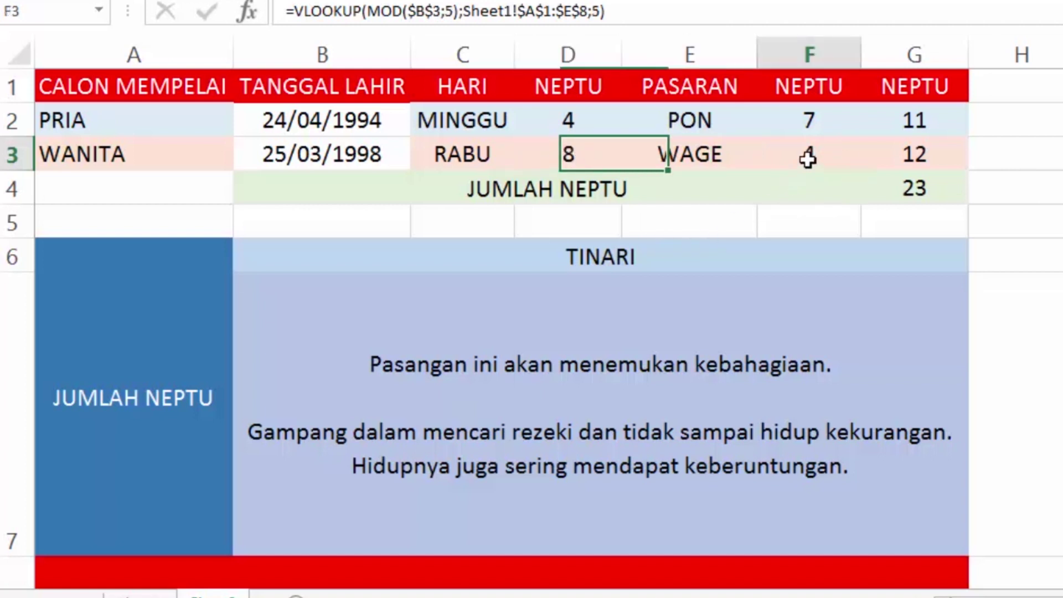
click(933, 152)
click(918, 189)
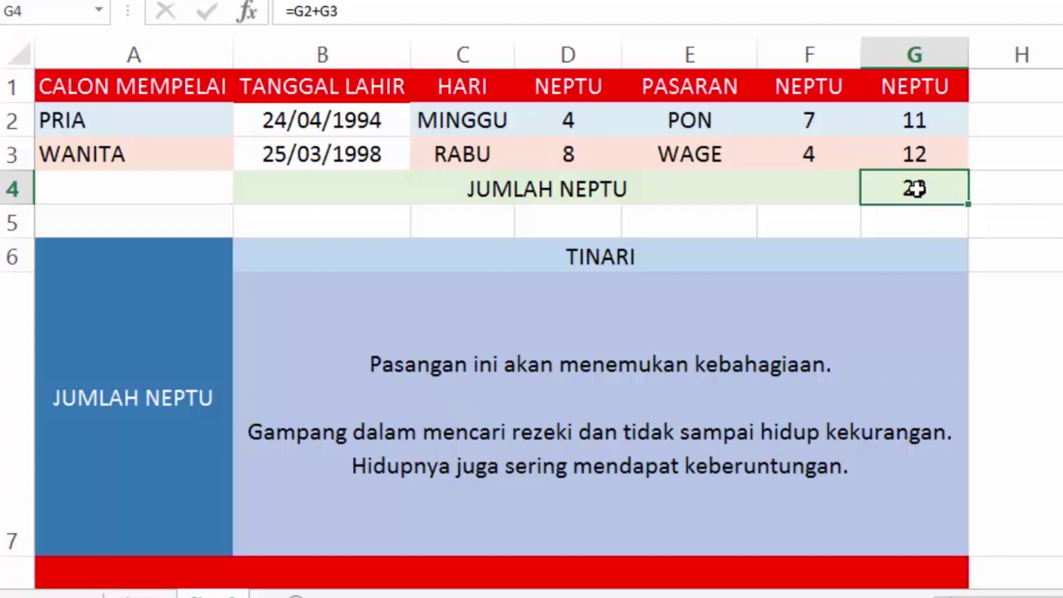
click(605, 256)
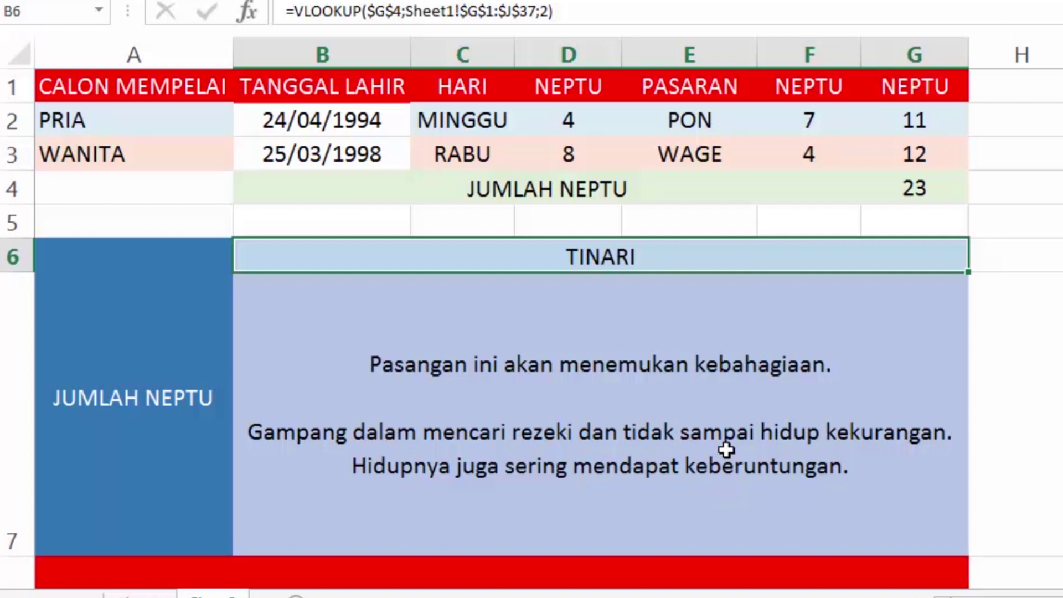
scroll(726, 427, down, 3)
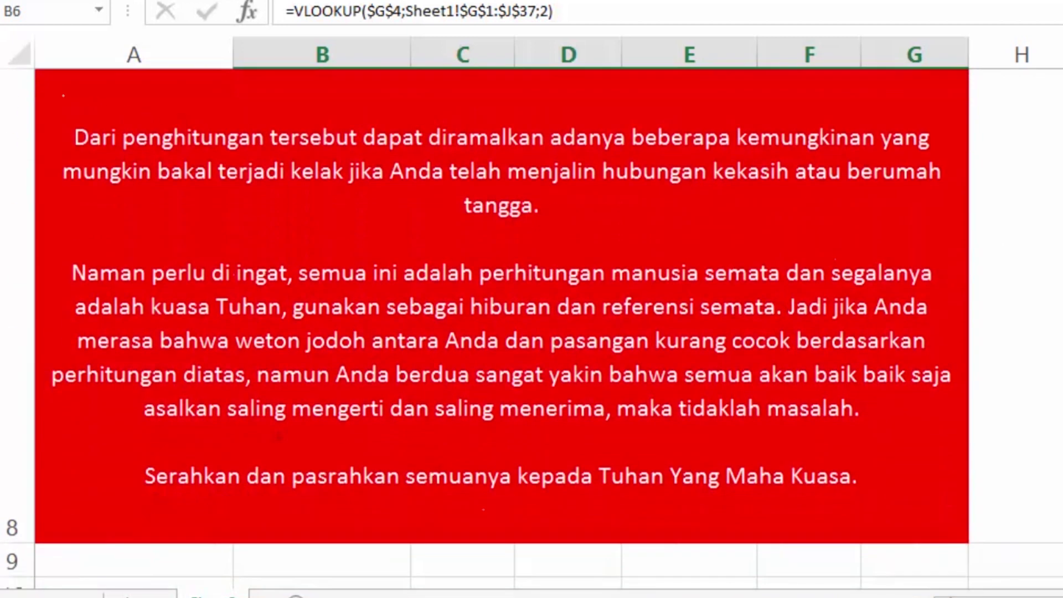